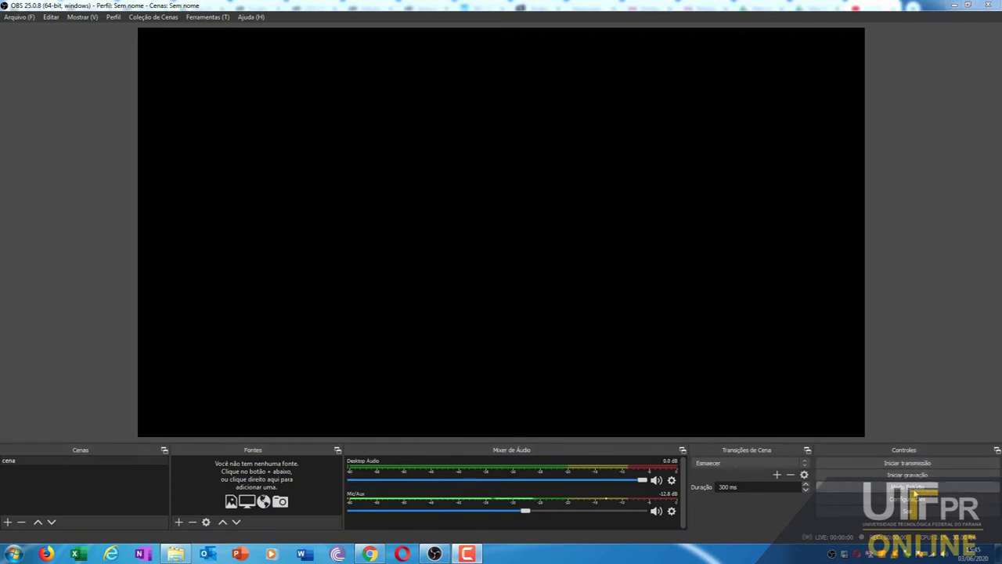
# - Turn on Studio Mode to work with separate preview and program views
pyautogui.click(907, 487)
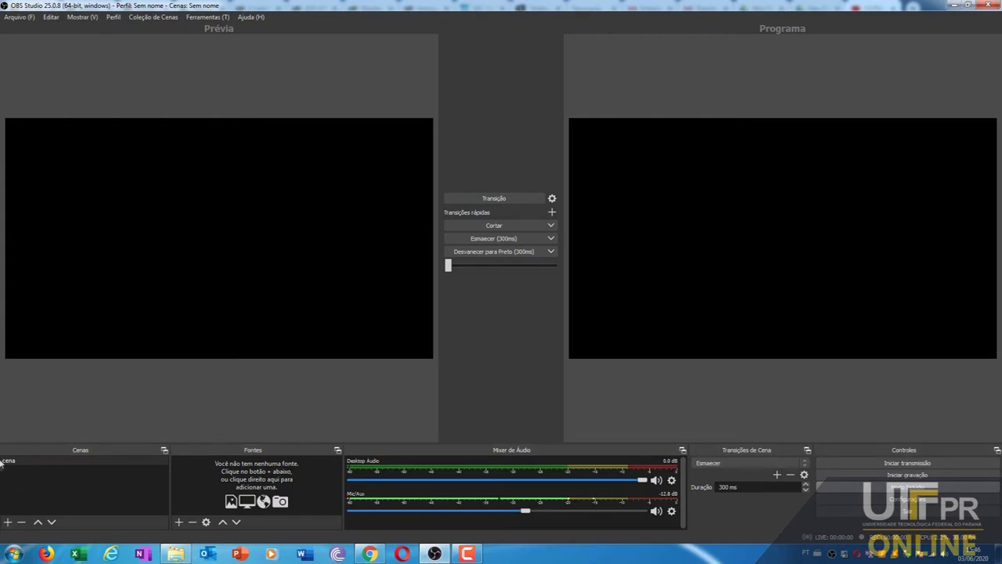
pyautogui.click(7, 522)
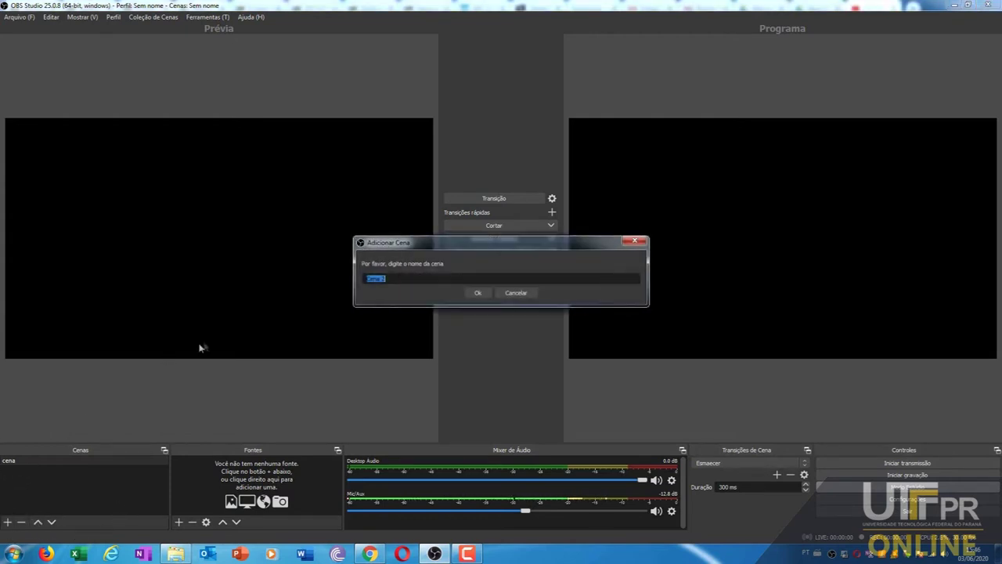
pyautogui.click(516, 292)
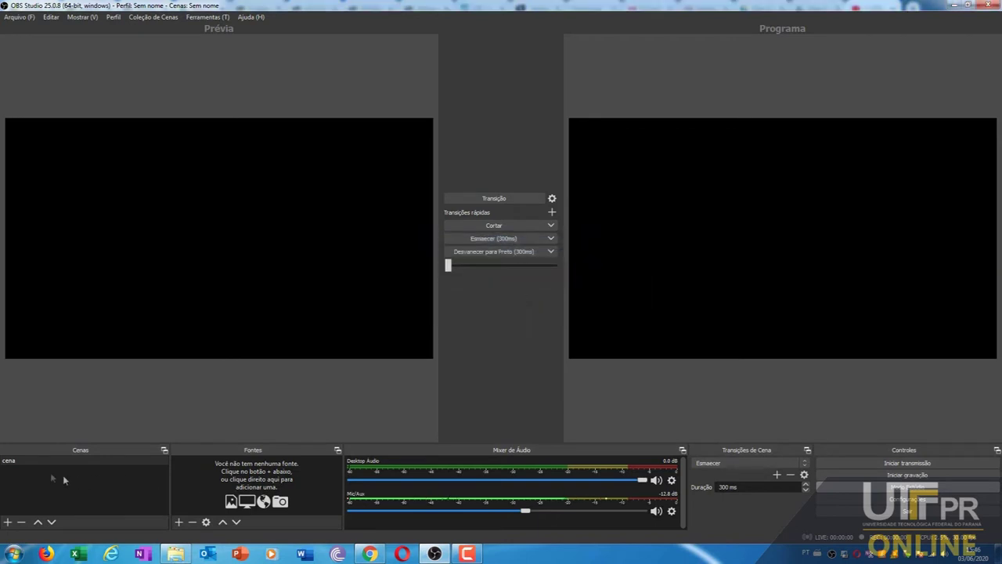
pyautogui.click(23, 461)
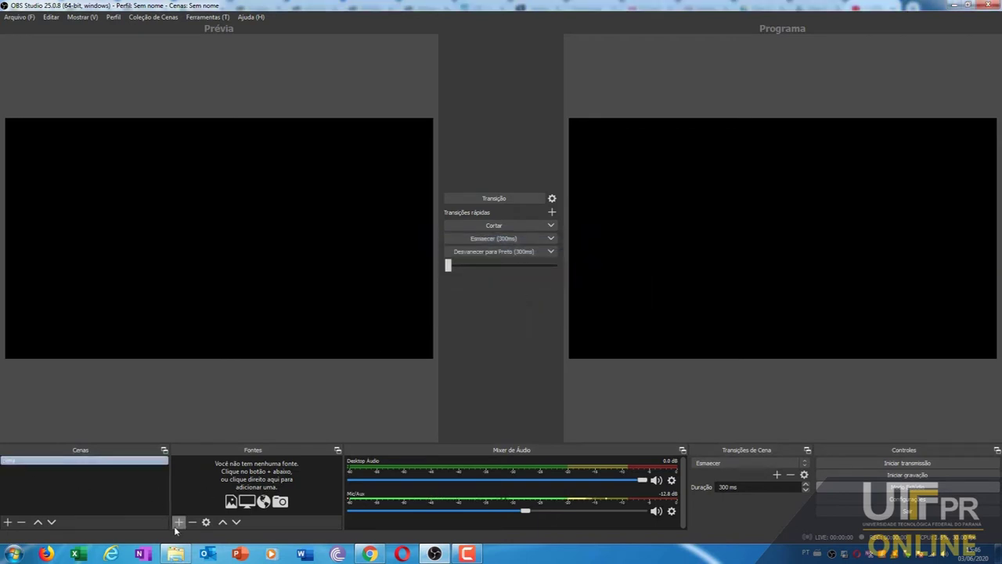
pyautogui.click(179, 522)
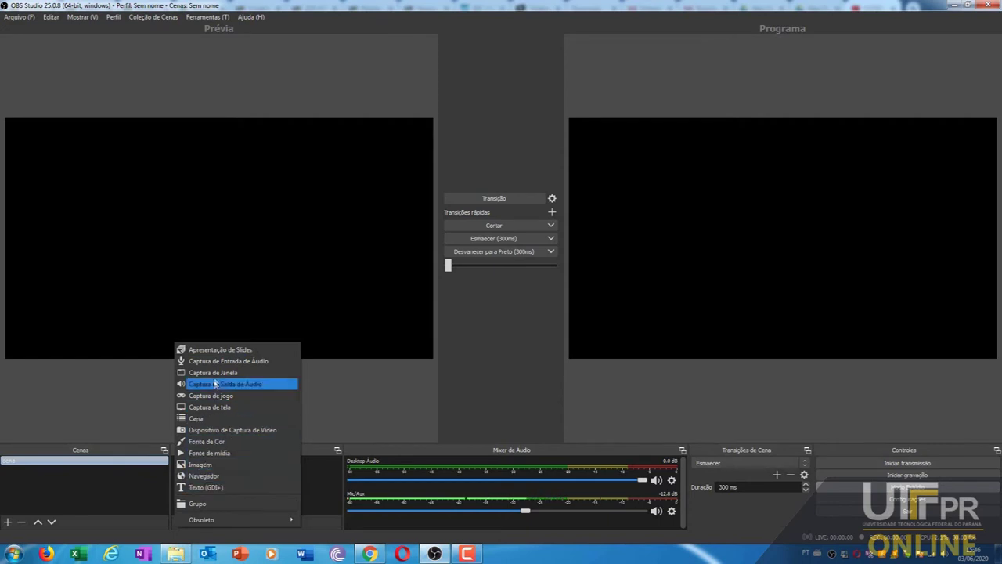
pyautogui.click(141, 381)
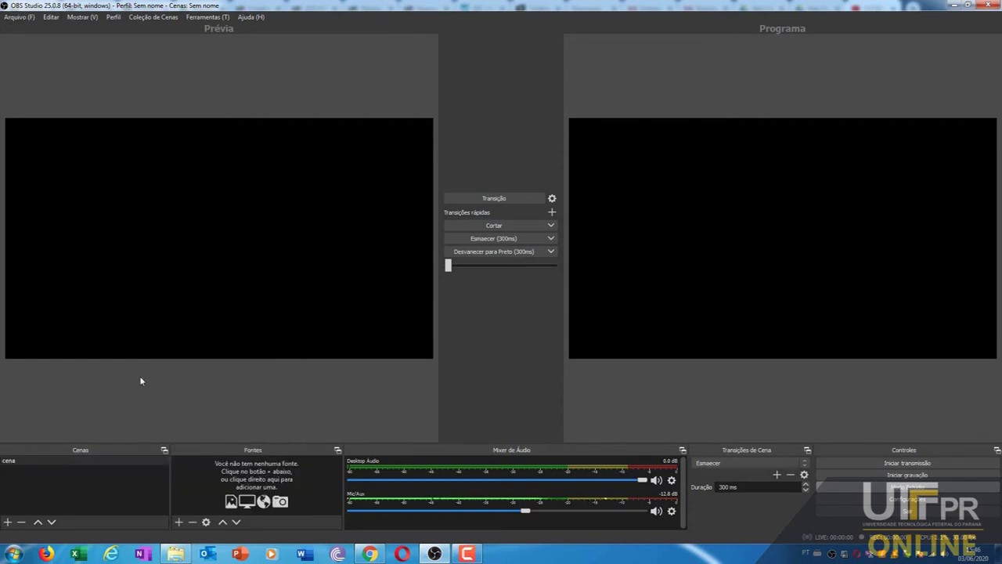
# - Add a video capture device source named "Webcam microsoft" using the Microsoft LifeCam HD-3000 to the scene "cena", and transition it to the program output
pyautogui.click(12, 462)
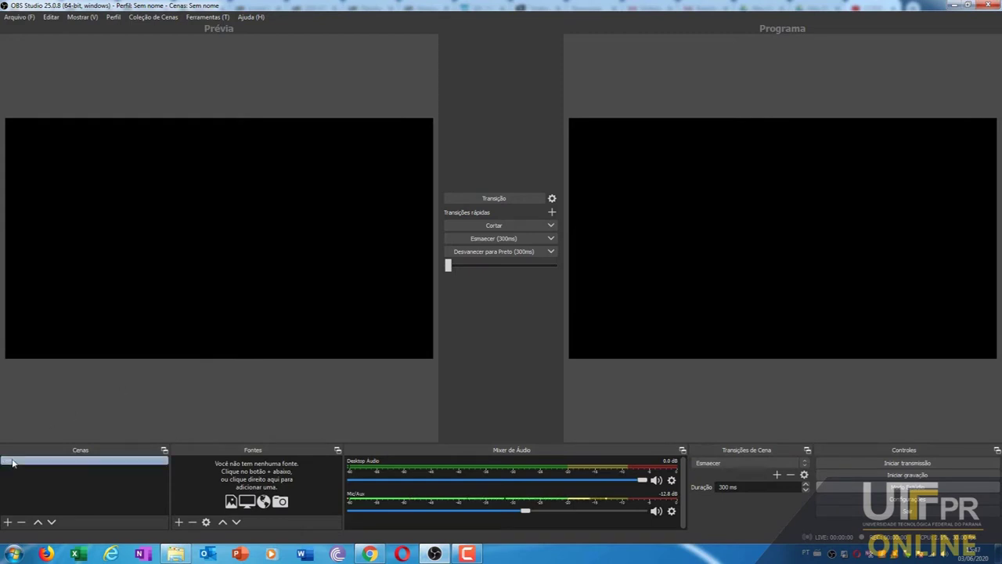
pyautogui.click(178, 522)
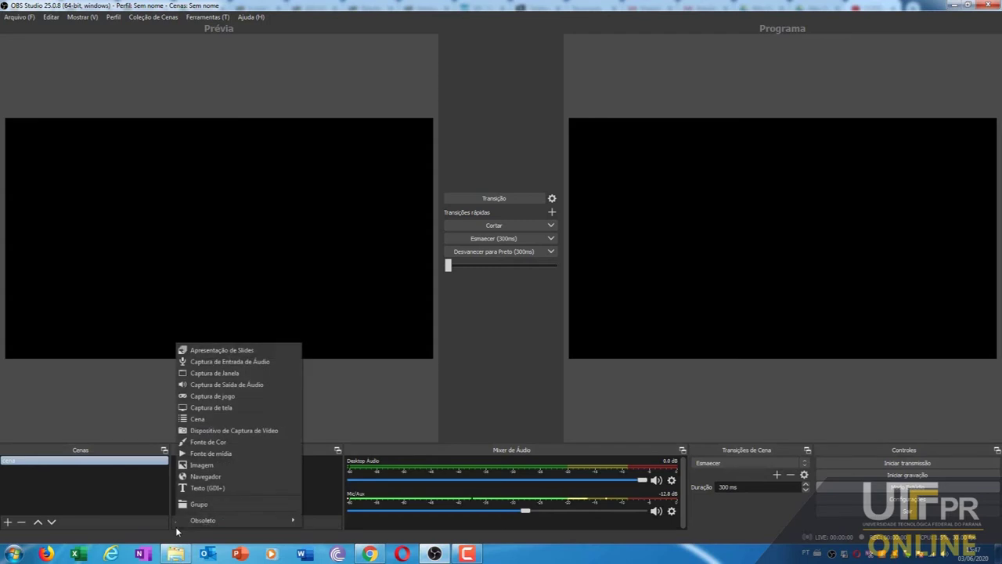
pyautogui.click(254, 430)
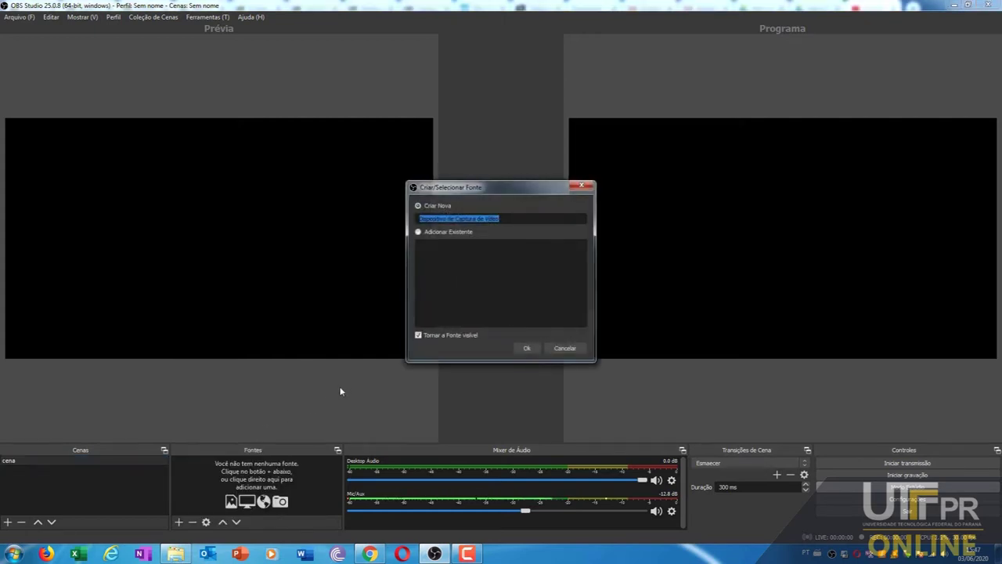
pyautogui.write('Webc')
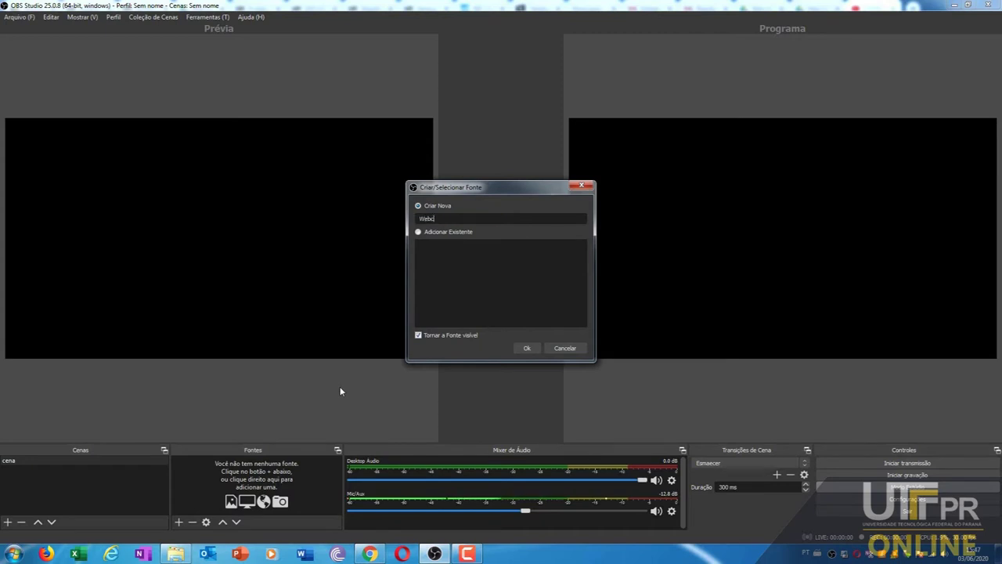
pyautogui.write('am microsoft')
pyautogui.click(526, 349)
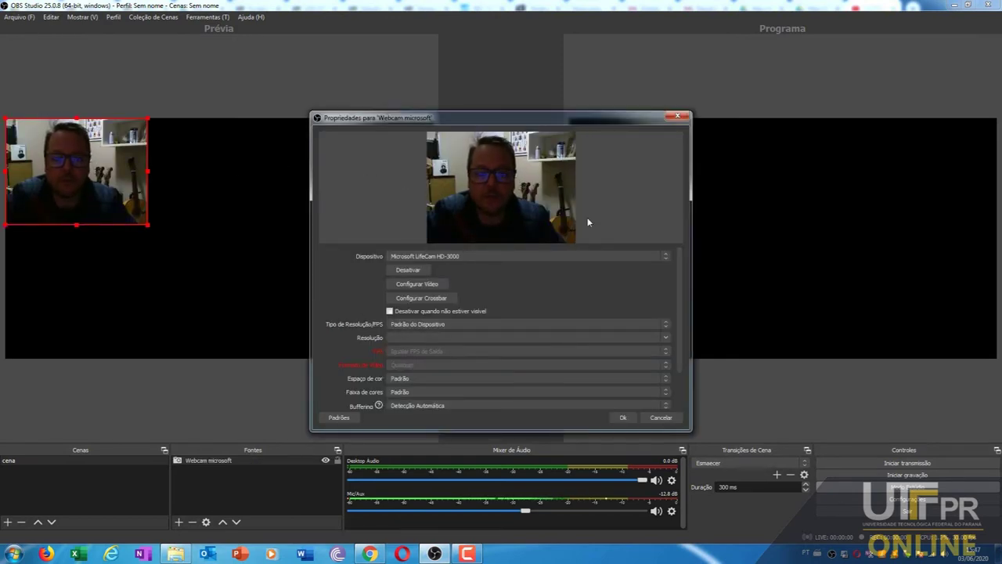
pyautogui.click(623, 417)
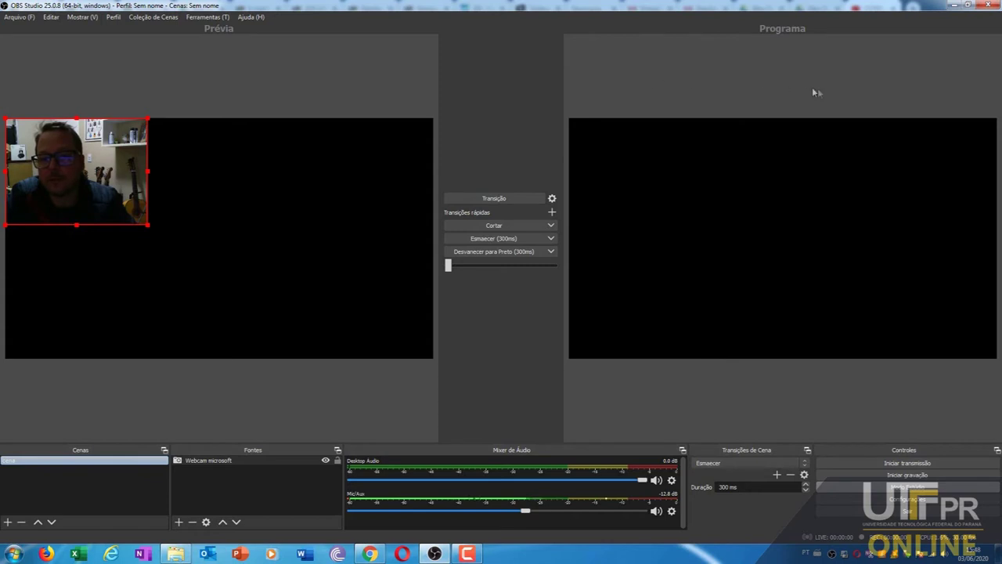
pyautogui.click(502, 199)
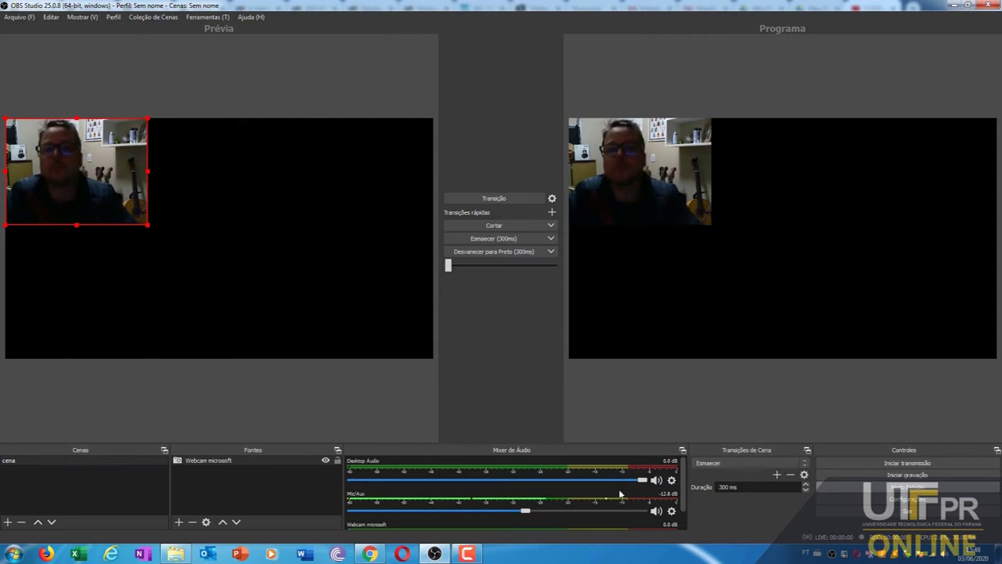
# - Enlarge the webcam image slightly, move it away from the preview canvas corner, and transition the new layout to the program output
pyautogui.moveTo(146, 226); pyautogui.dragTo(311, 275)
pyautogui.moveTo(172, 162); pyautogui.dragTo(139, 136)
pyautogui.moveTo(215, 187); pyautogui.dragTo(154, 190)
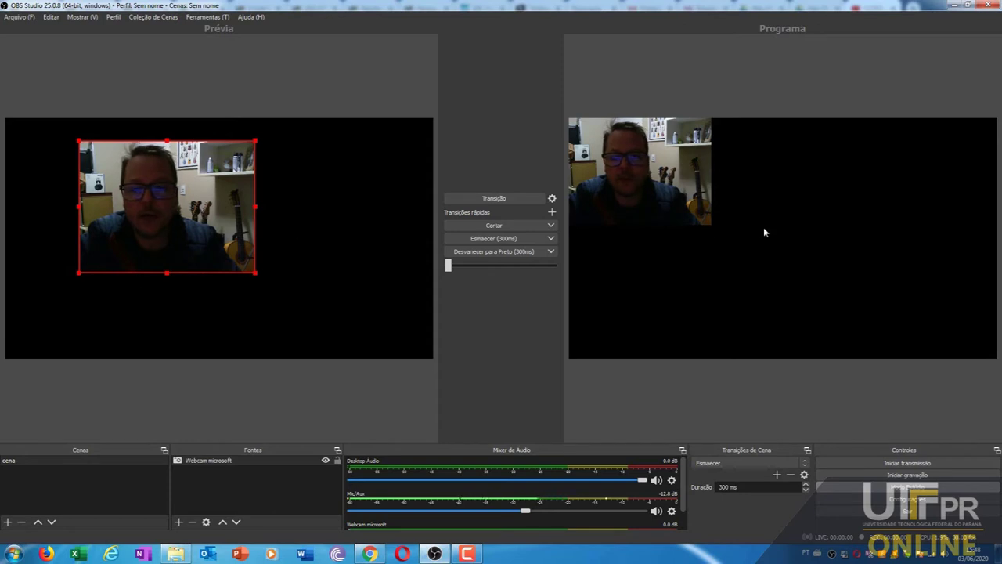
pyautogui.click(496, 200)
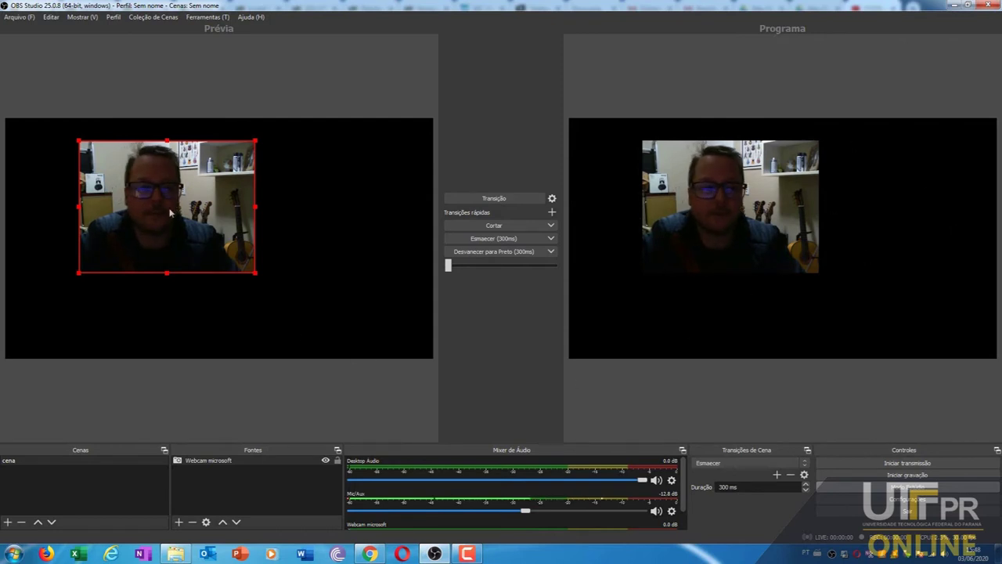
# - Enlarge the webcam image to nearly the full height of the preview canvas and transition it to the program output
pyautogui.moveTo(78, 141); pyautogui.dragTo(49, 141)
pyautogui.moveTo(255, 275); pyautogui.dragTo(310, 334)
pyautogui.moveTo(273, 248); pyautogui.dragTo(281, 249)
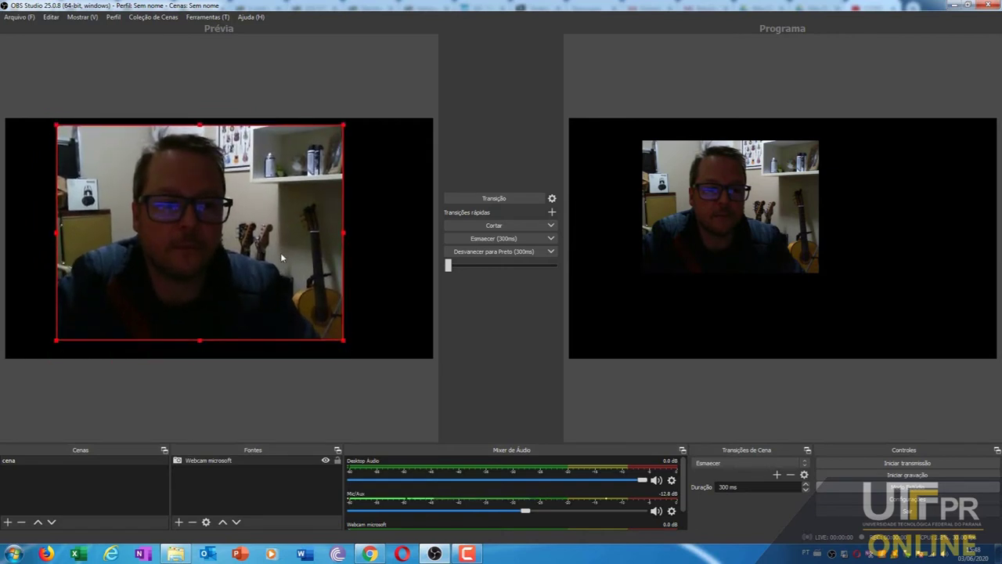
pyautogui.click(501, 198)
# - Rename the scene "cena" as "Webcam tela cheia"
pyautogui.click(9, 461)
pyautogui.rightClick(9, 461)
pyautogui.click(39, 338)
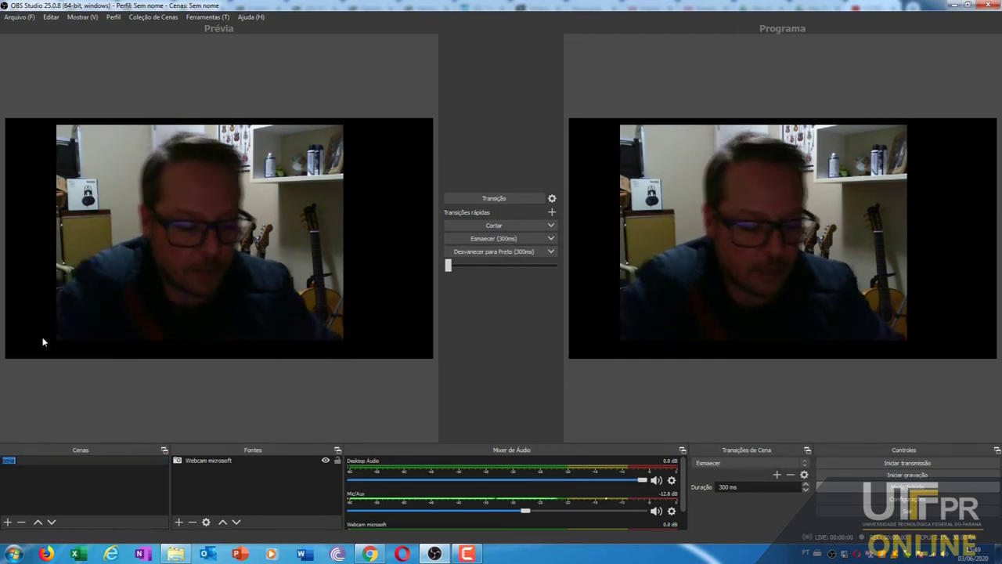
pyautogui.write('Web')
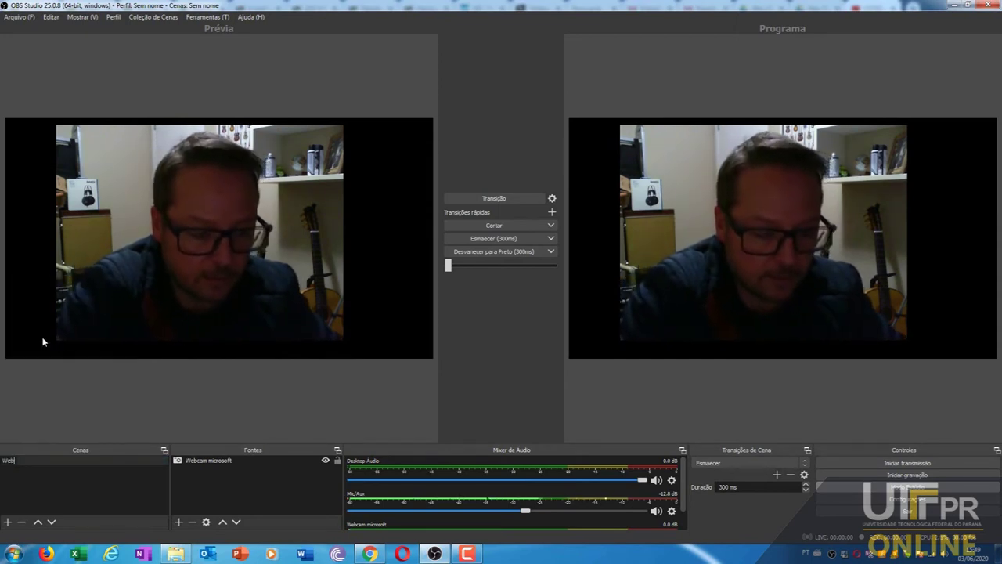
pyautogui.write('cam tela cheia')
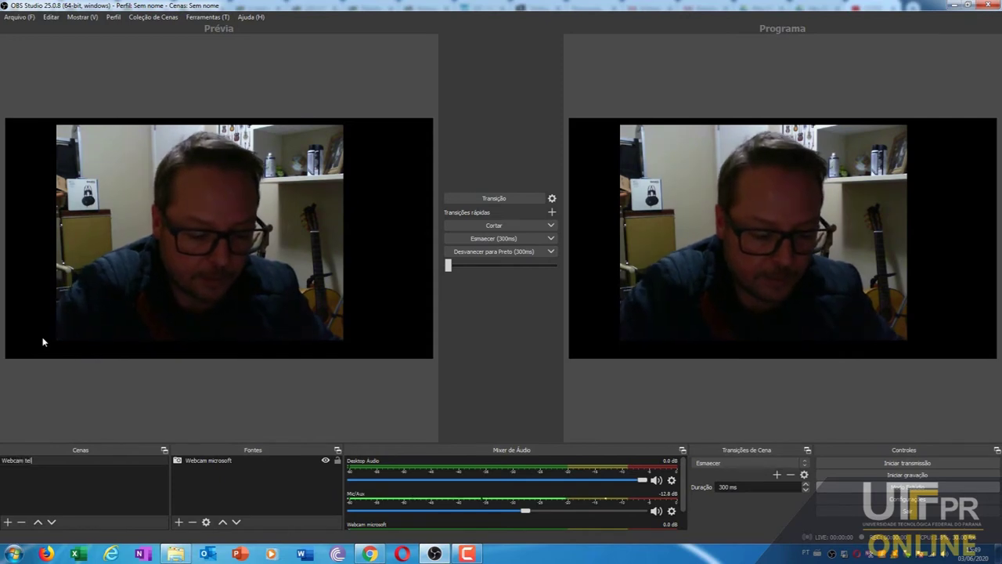
pyautogui.click(37, 472)
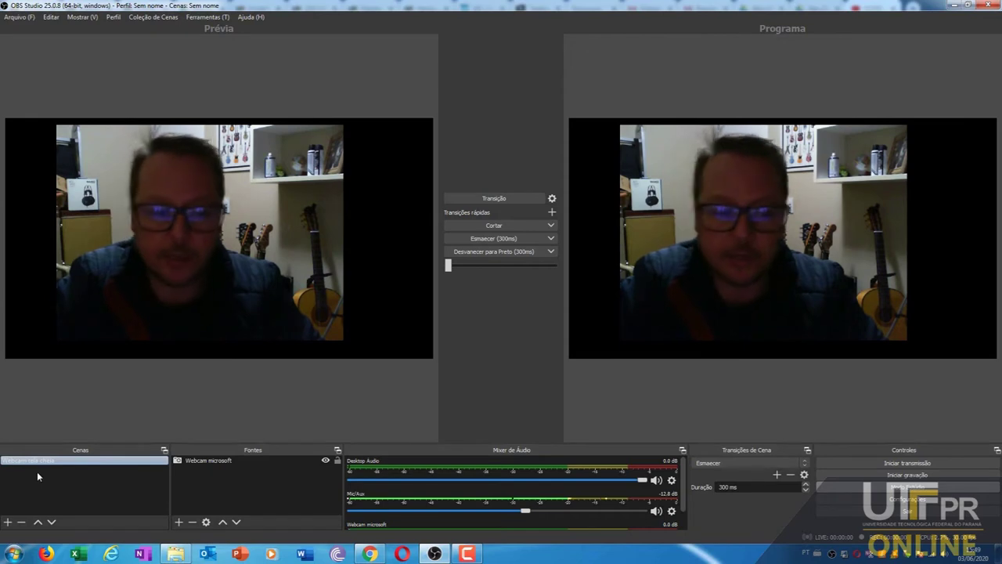
# - Add a second scene named "Webcam + internet"
pyautogui.click(6, 521)
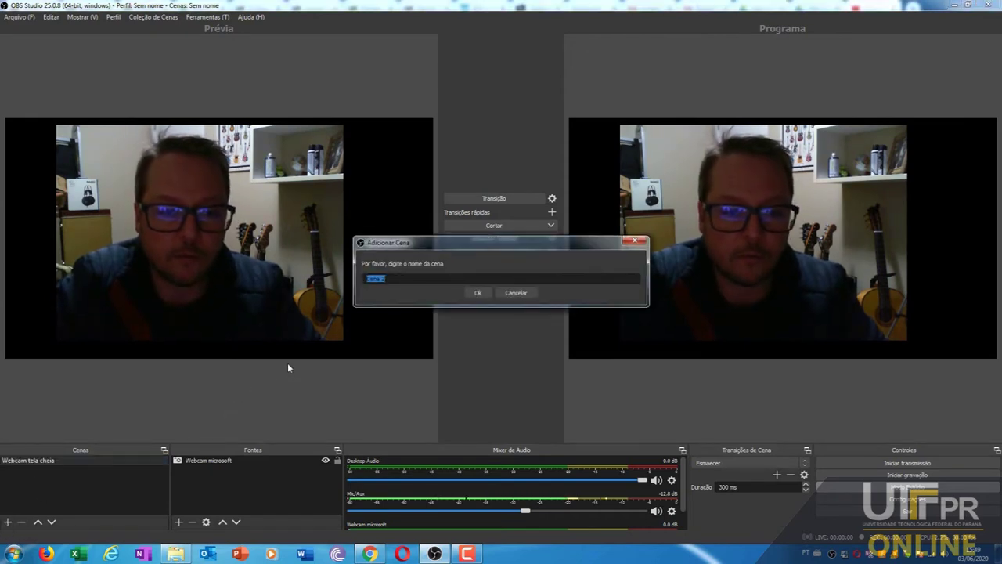
pyautogui.write('Webc')
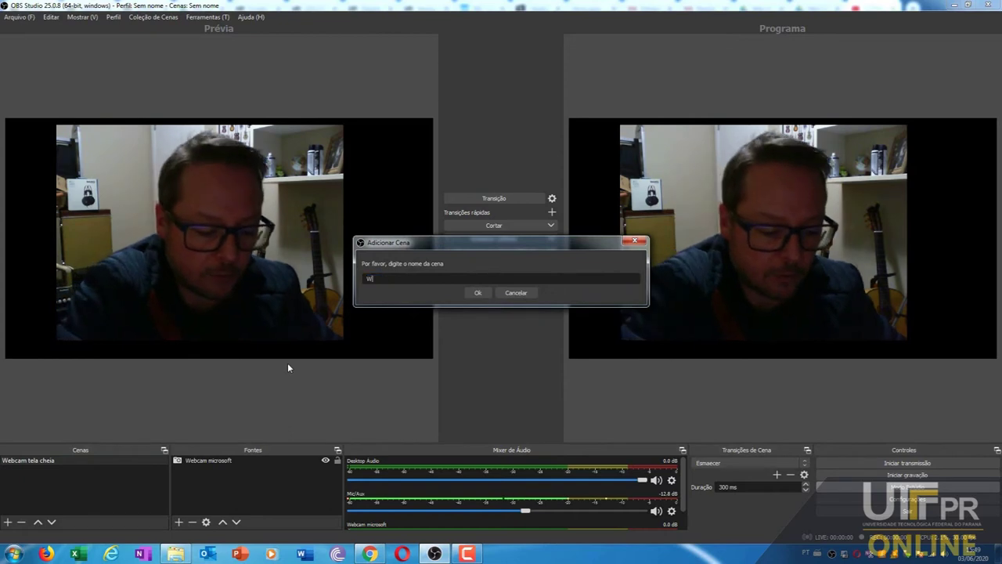
pyautogui.write('am =')
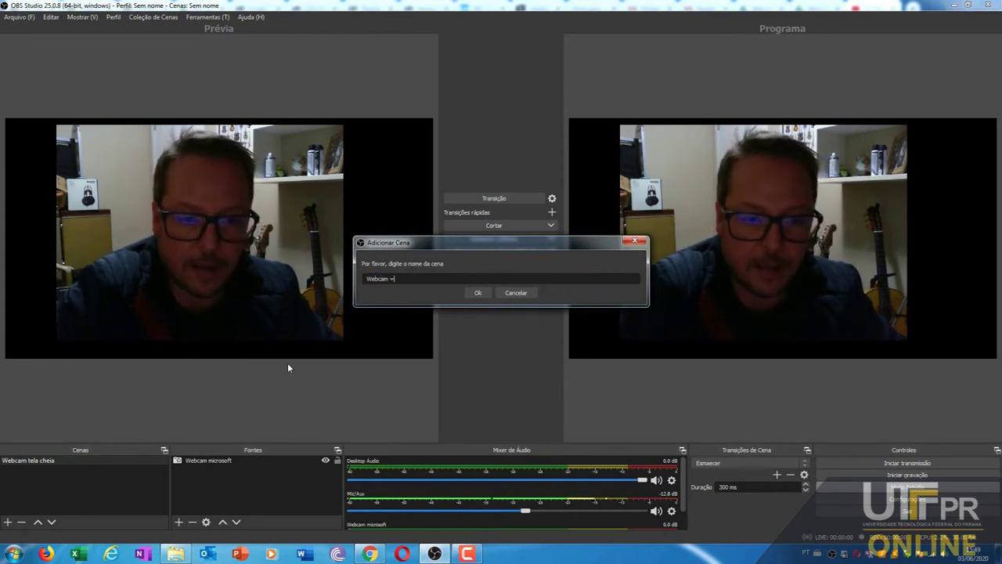
pyautogui.write('+ tela')
pyautogui.press('Return')
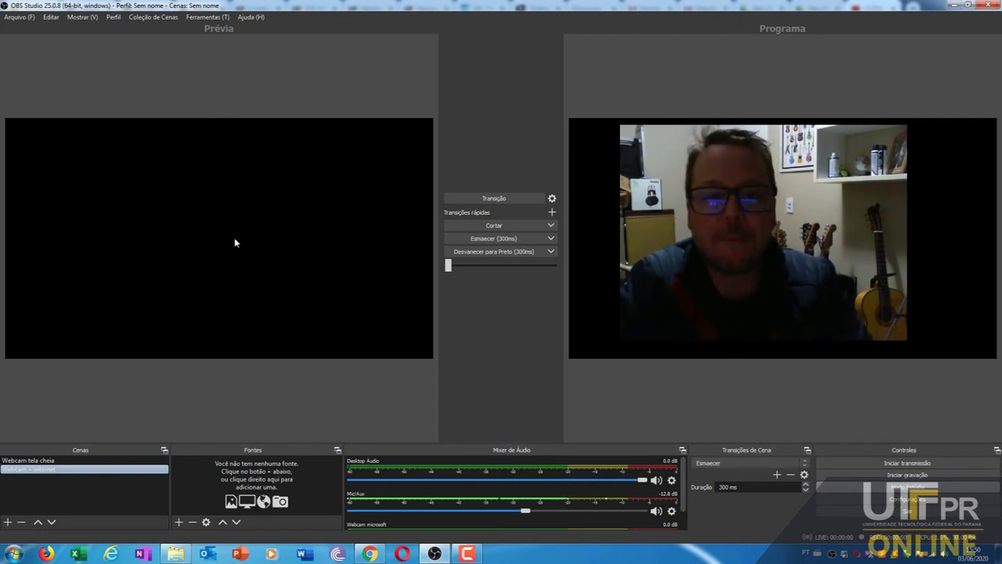
# - Add the existing "Webcam microsoft" source to the "Webcam + internet" scene and shrink it into the canvas's upper-left corner
pyautogui.click(32, 469)
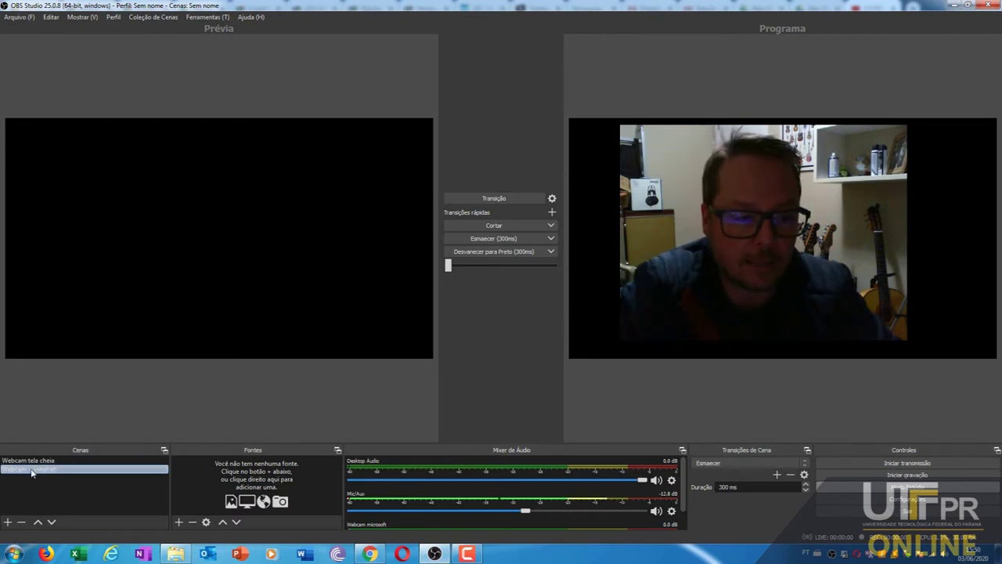
pyautogui.click(179, 522)
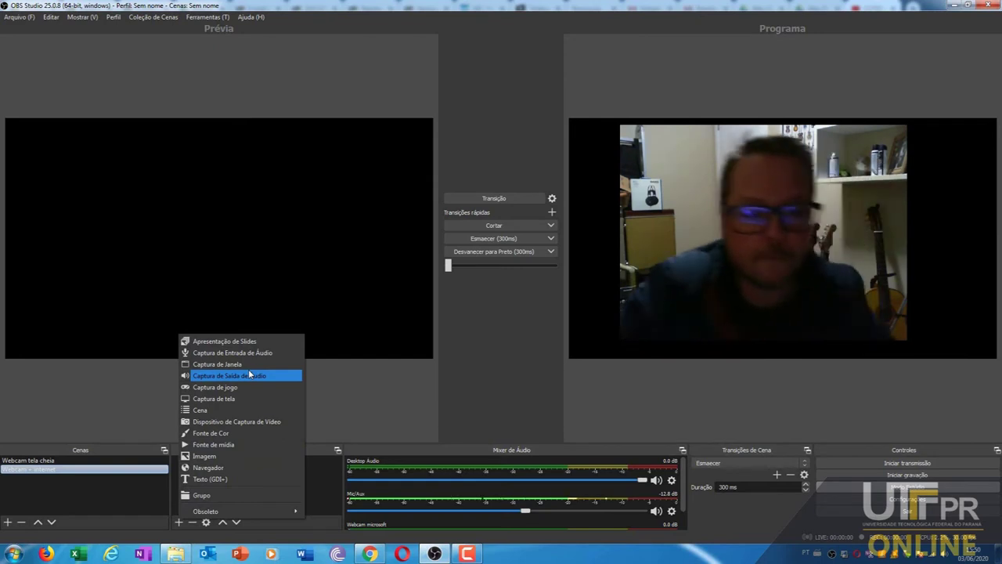
pyautogui.click(256, 424)
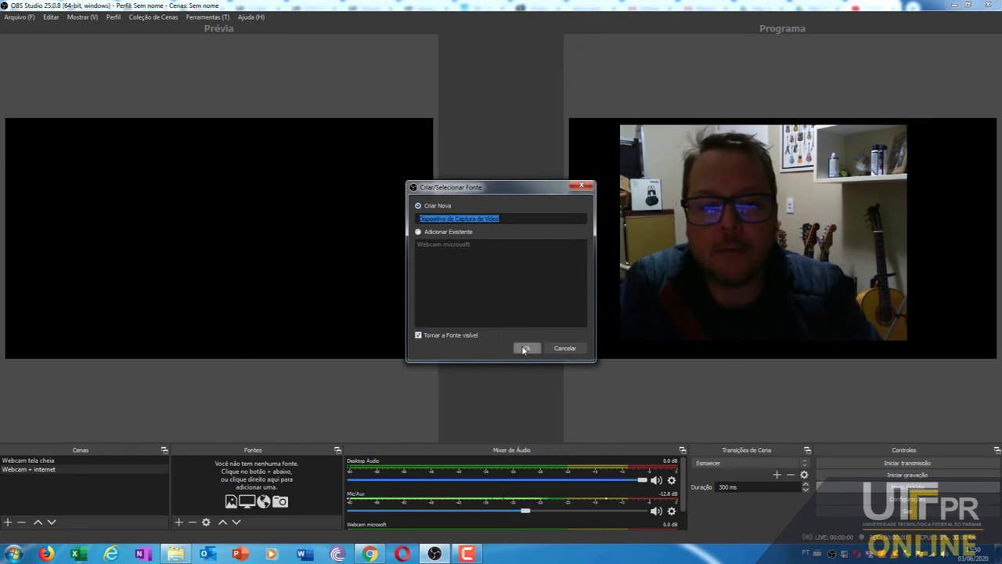
pyautogui.click(419, 233)
pyautogui.click(448, 245)
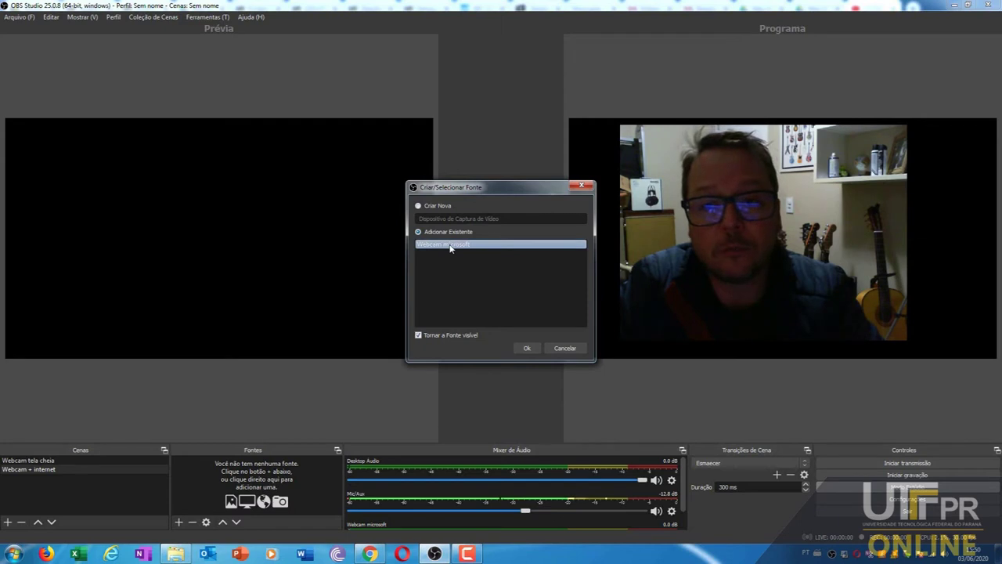
pyautogui.click(526, 349)
pyautogui.moveTo(143, 224); pyautogui.dragTo(58, 186)
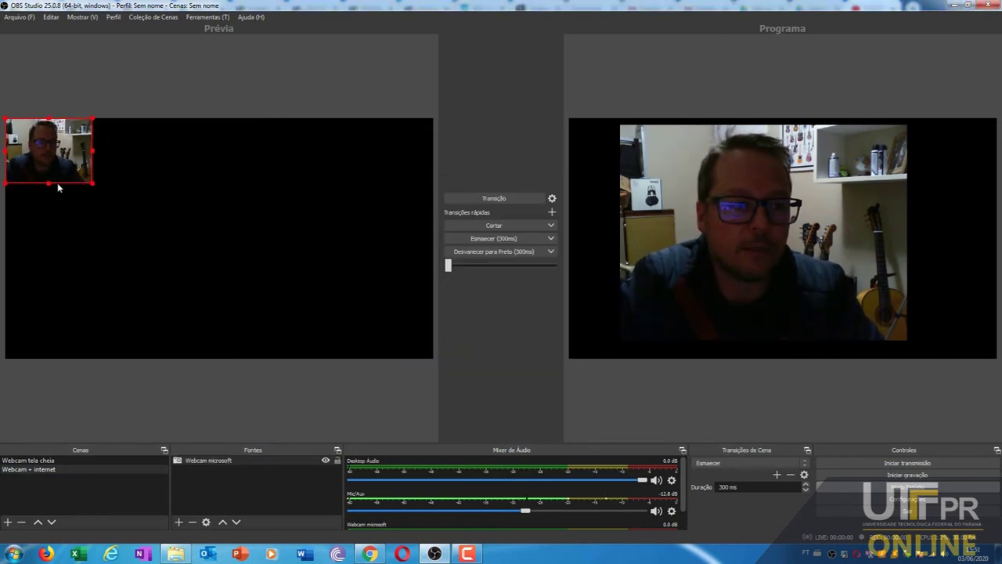
pyautogui.click(108, 175)
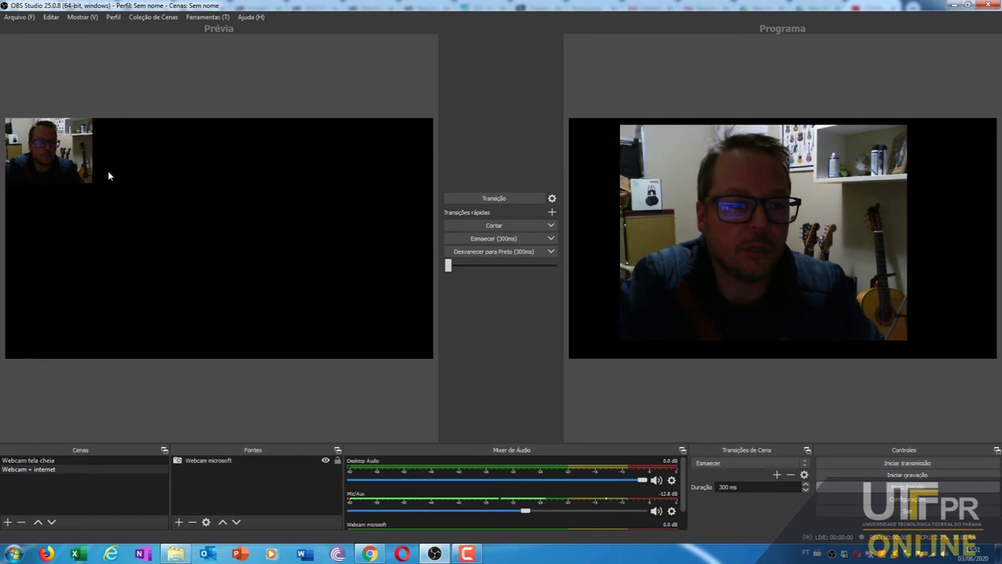
# - Add a window capture source named "Chrome" showing the COTED-CT YouTube window in Google Chrome to the "Webcam + internet" scene
pyautogui.click(180, 522)
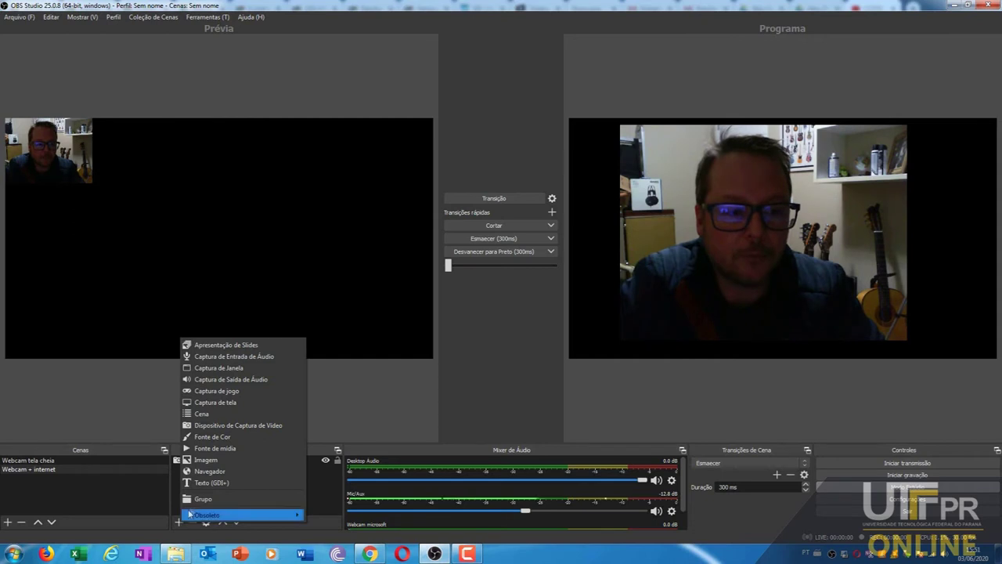
pyautogui.click(246, 371)
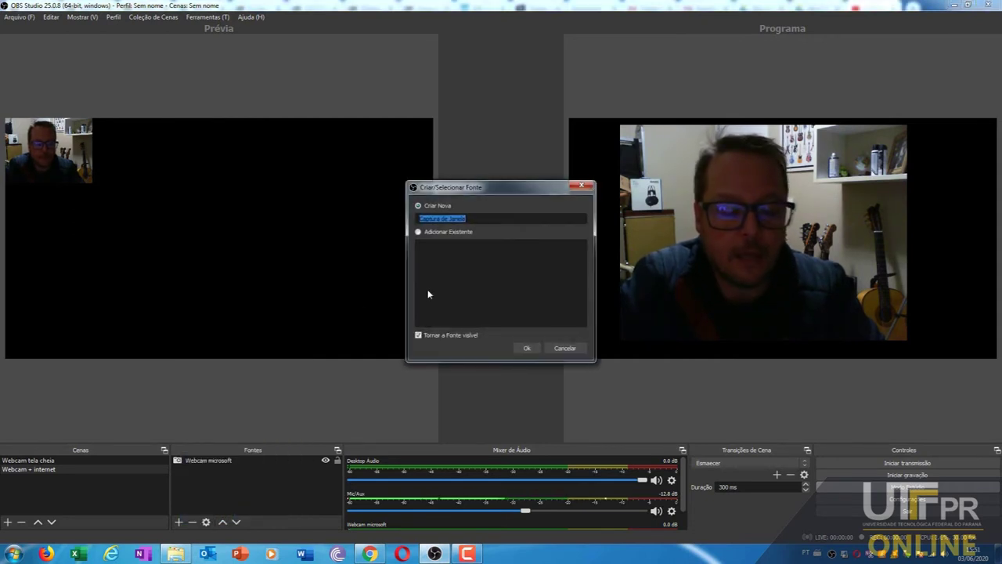
pyautogui.write('Chro')
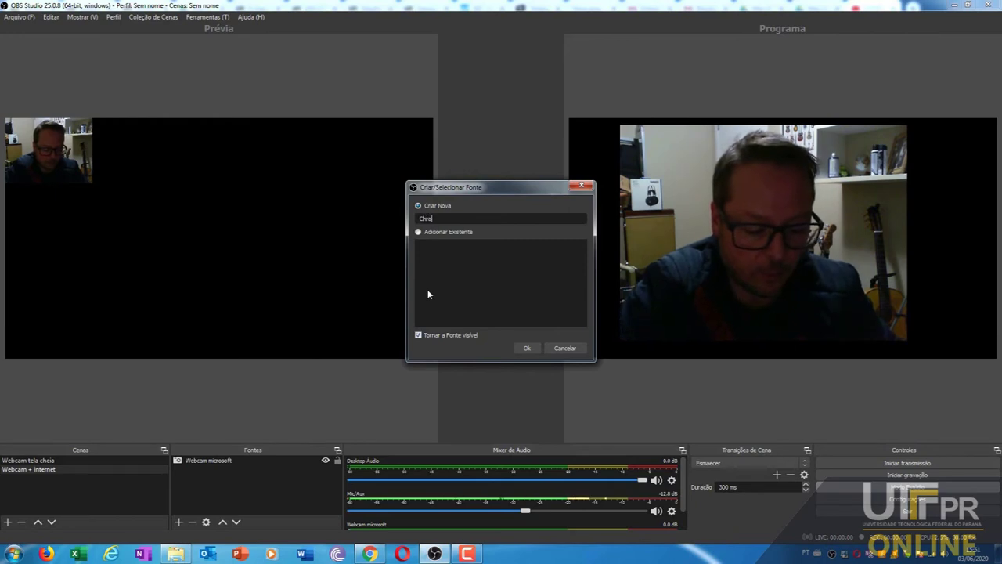
pyautogui.write('me')
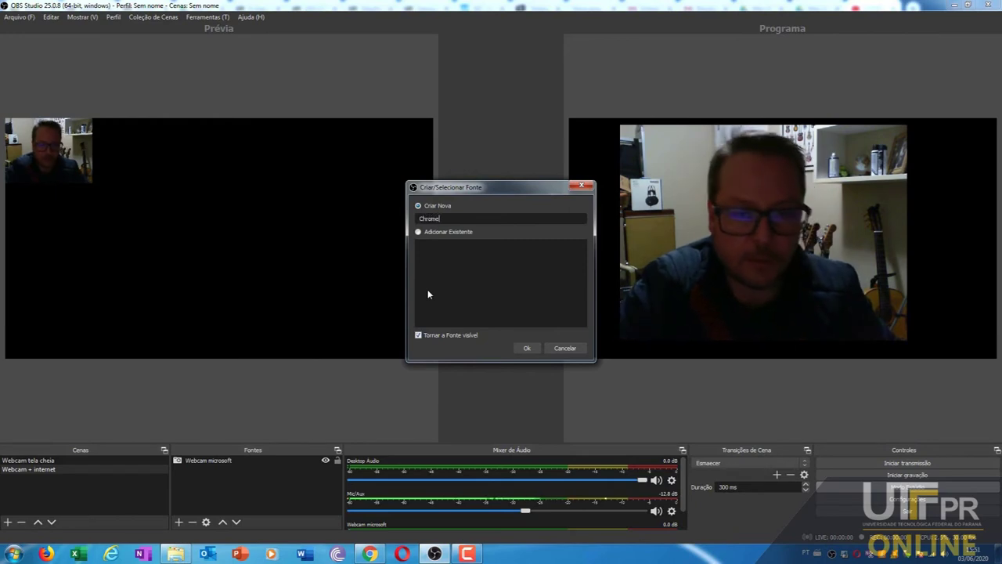
pyautogui.click(528, 349)
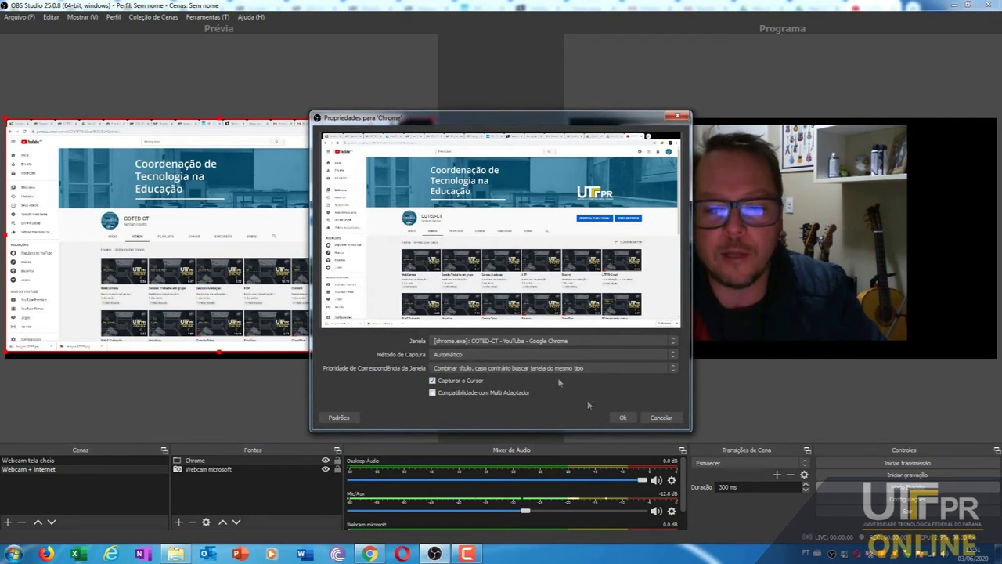
pyautogui.click(622, 417)
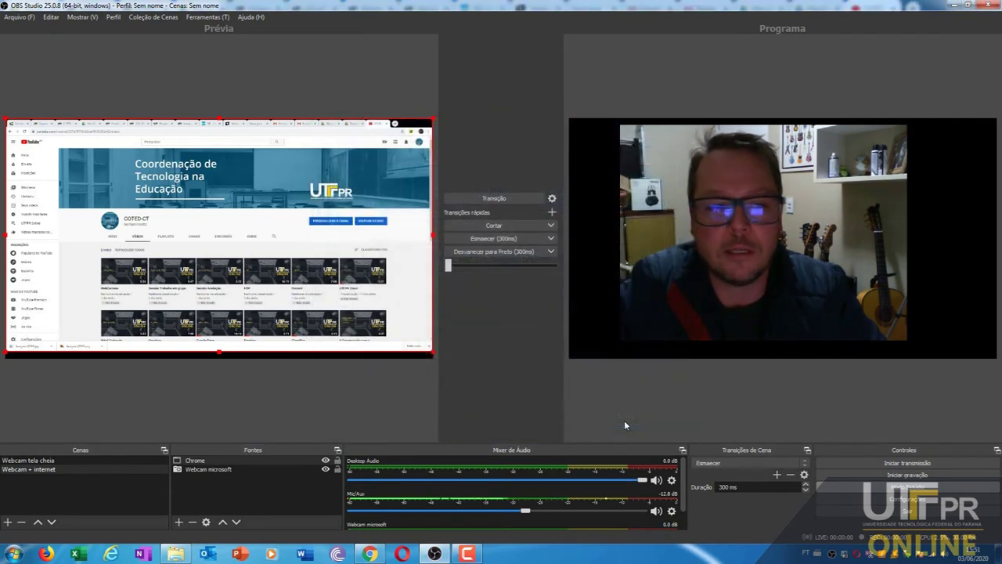